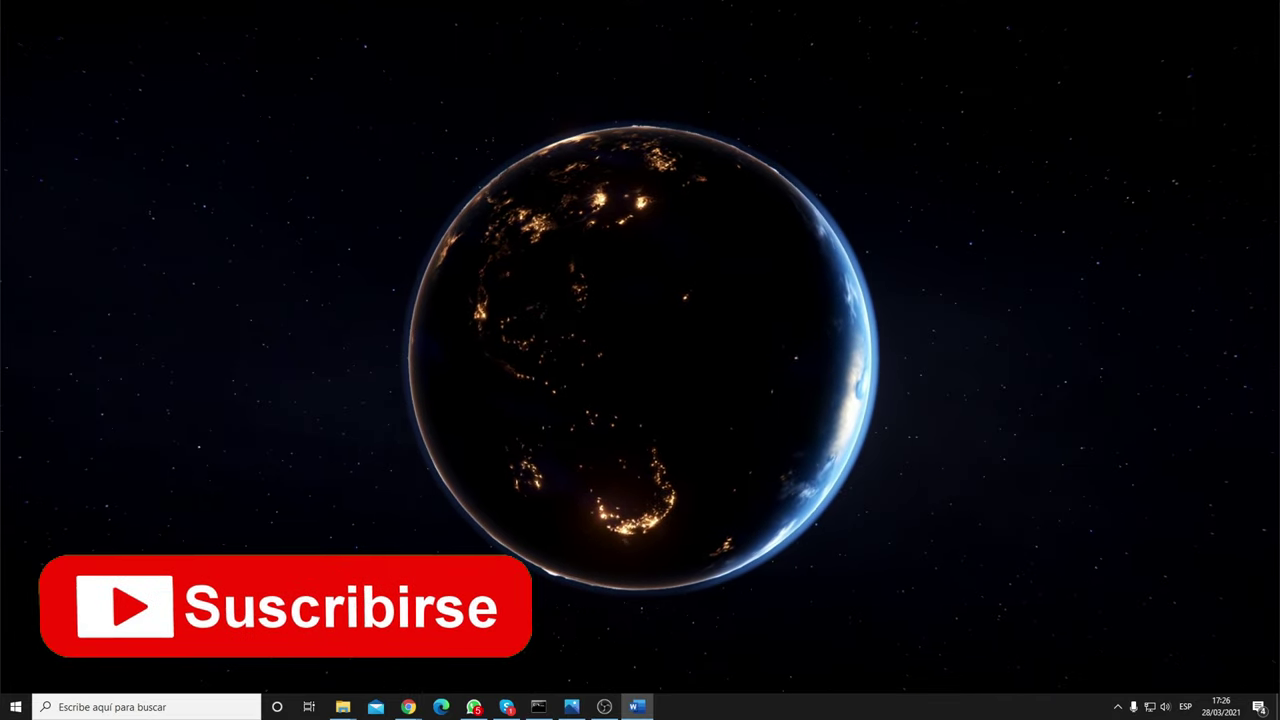
Open Remote Desktop Connection and enter 192.168.1.100 as the computer to connect to
click(12, 700)
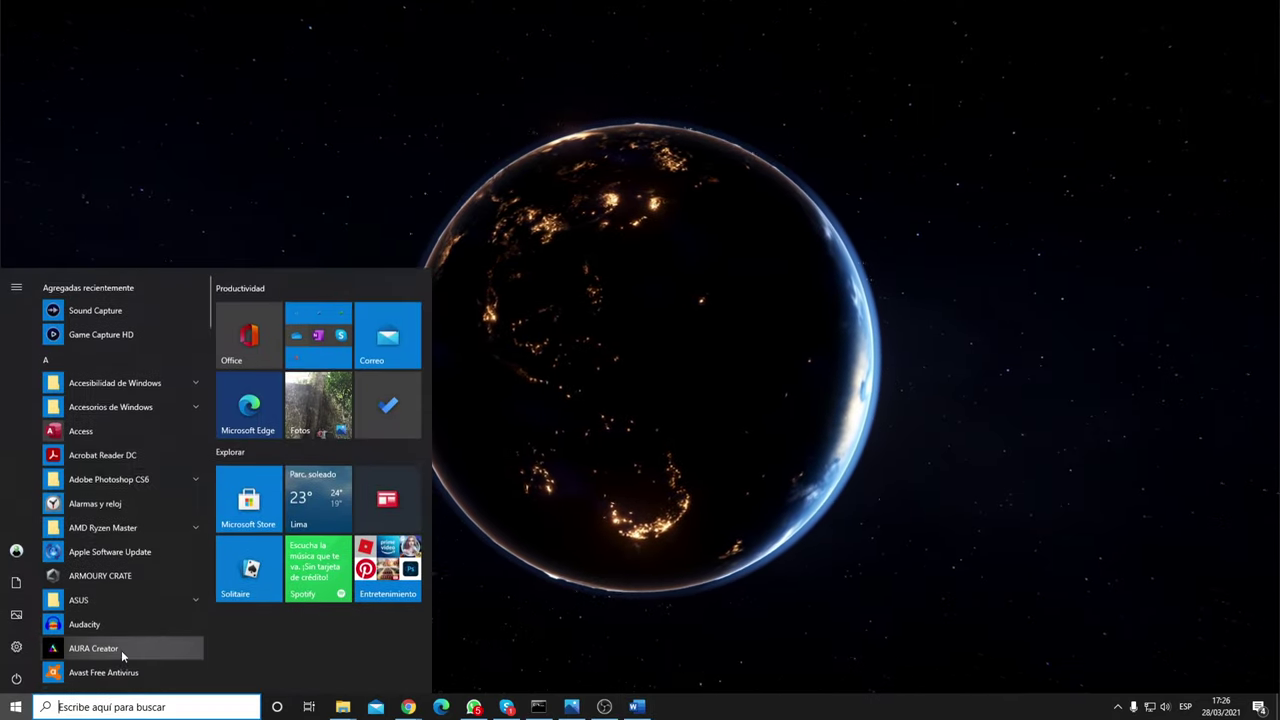
text(rdp)
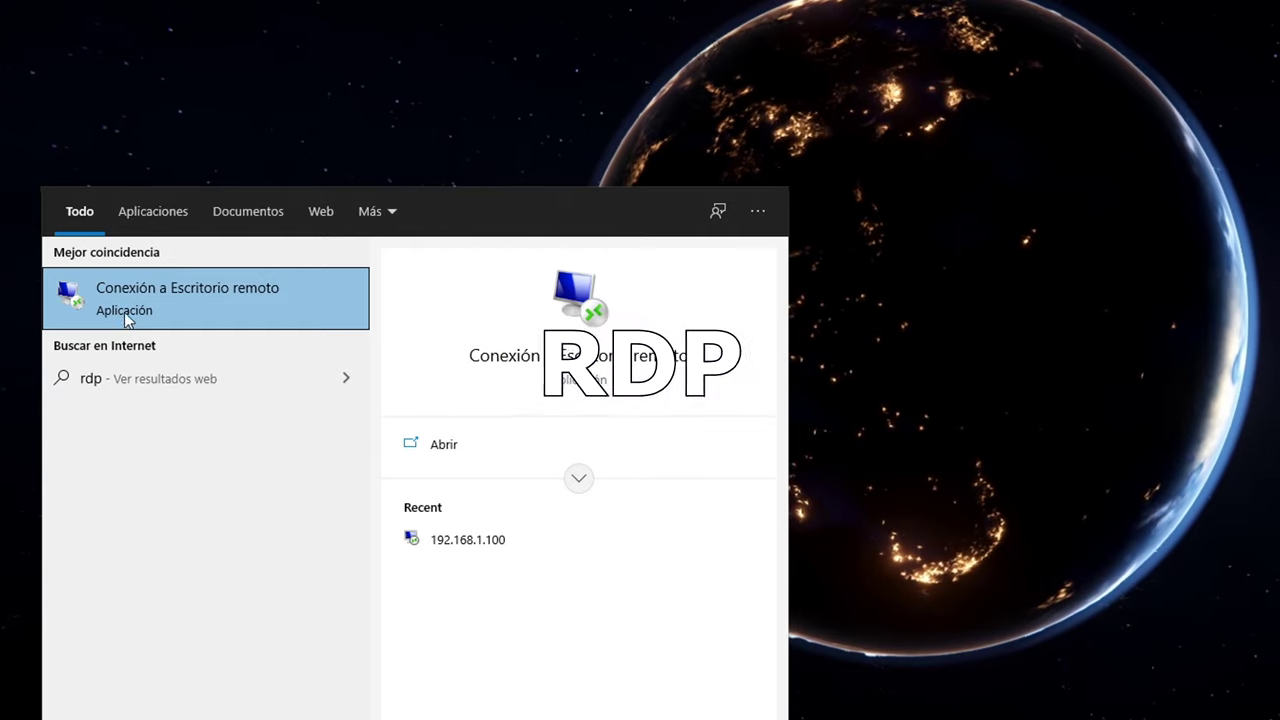
click(153, 308)
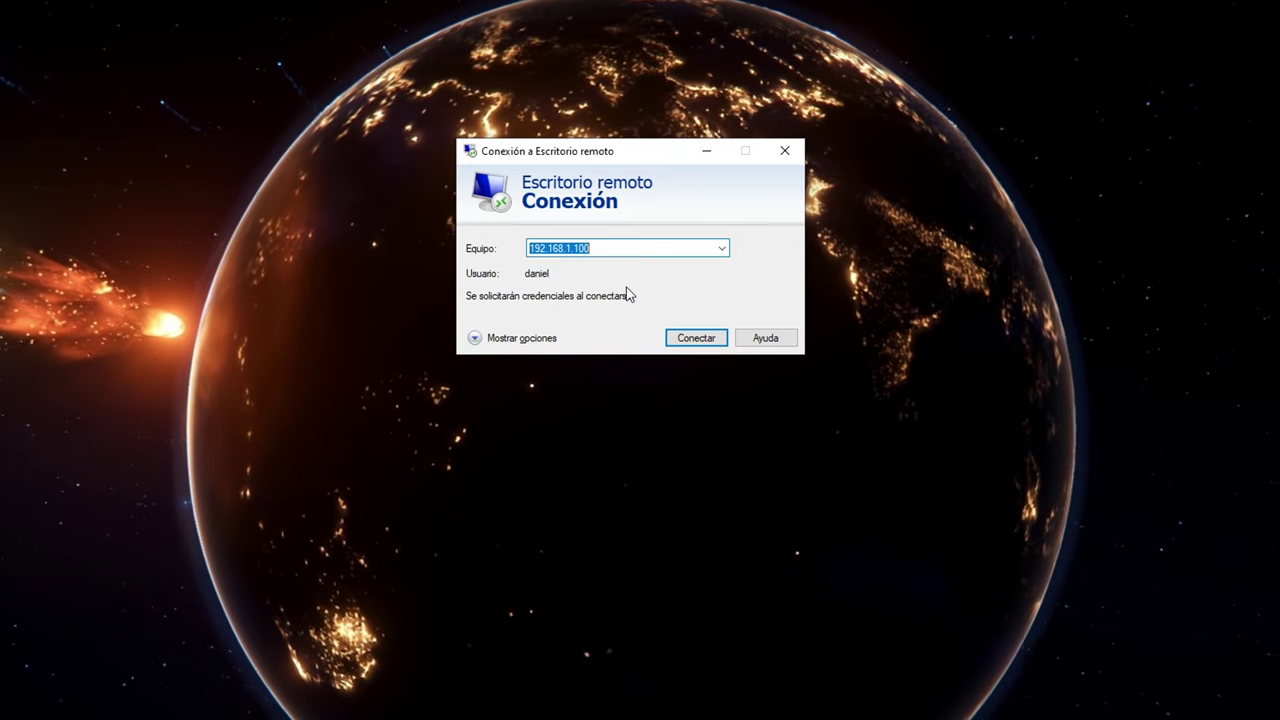
key(BackSpace)
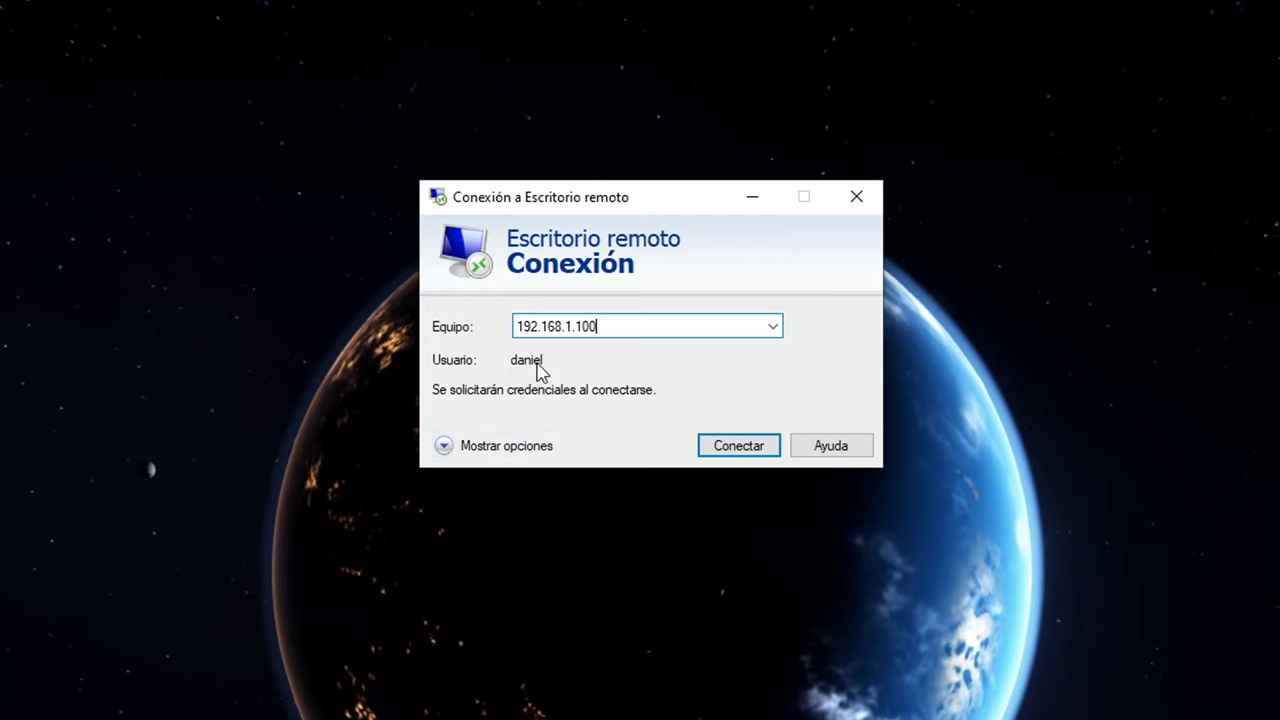
Check the username in the remote connection's expanded options and collapse them again
click(482, 450)
click(635, 445)
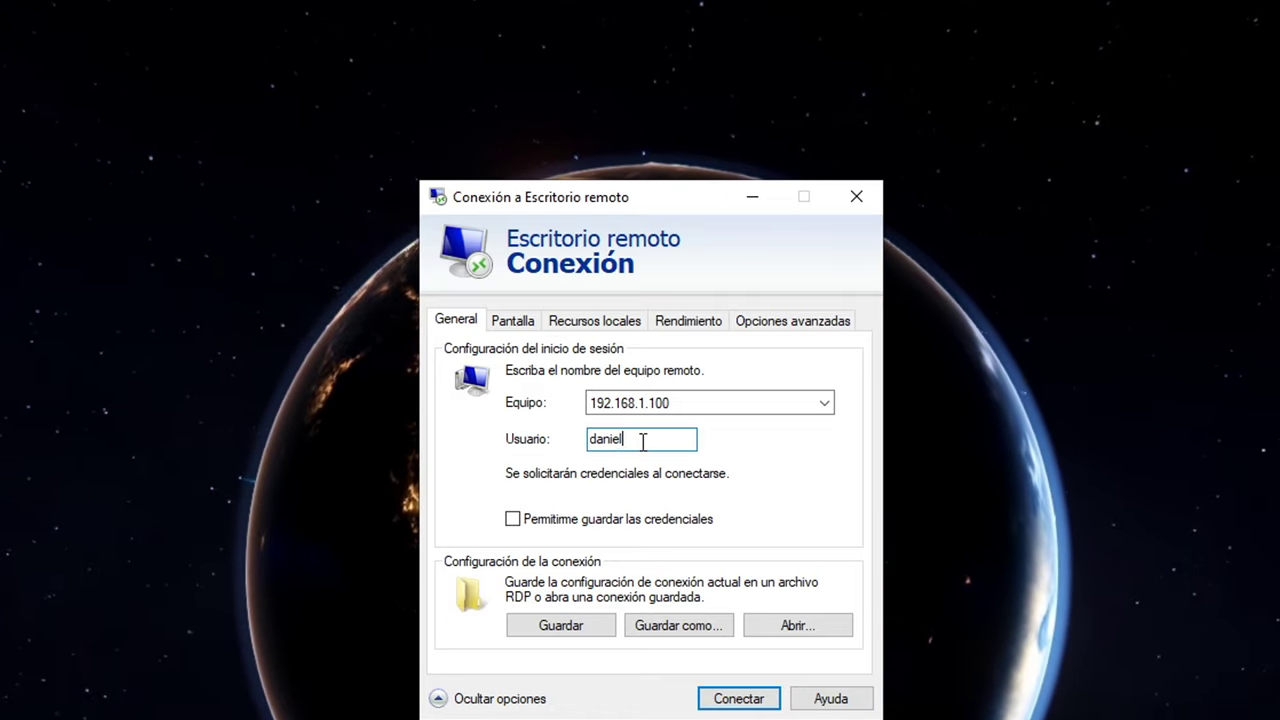
click(478, 697)
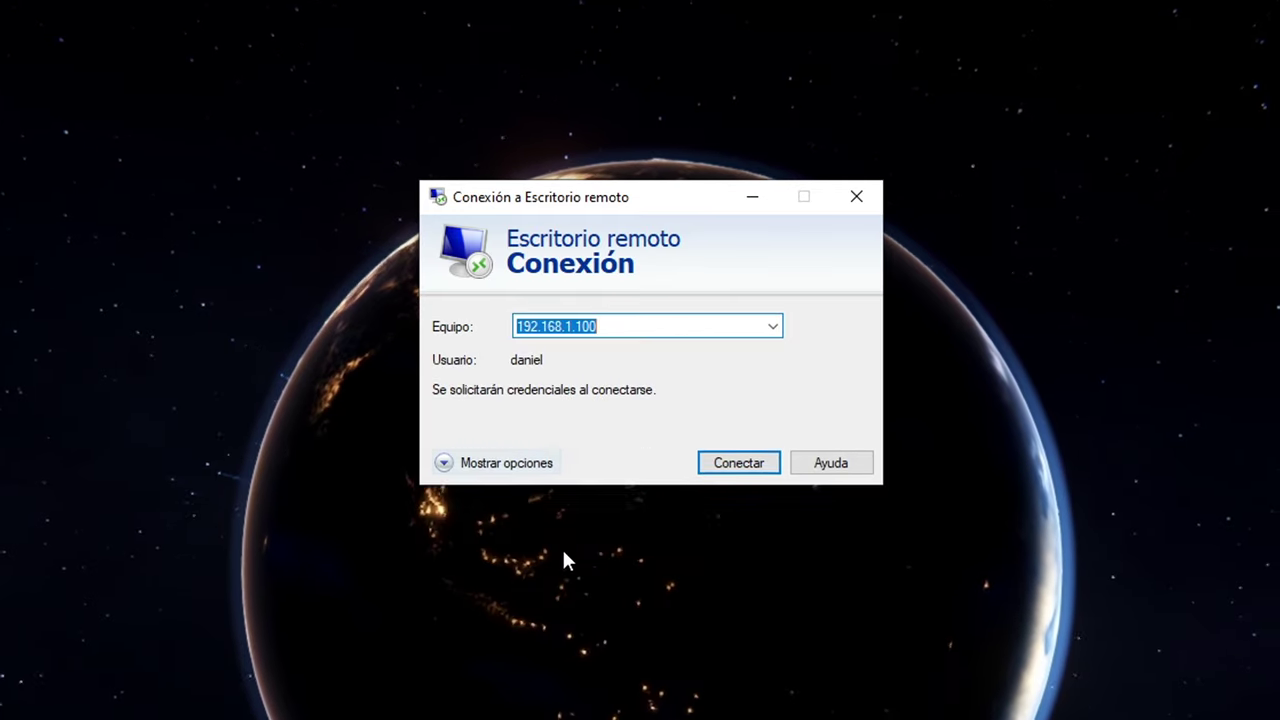
Connect to 192.168.1.100 with the account password and accept the certificate warning
click(736, 446)
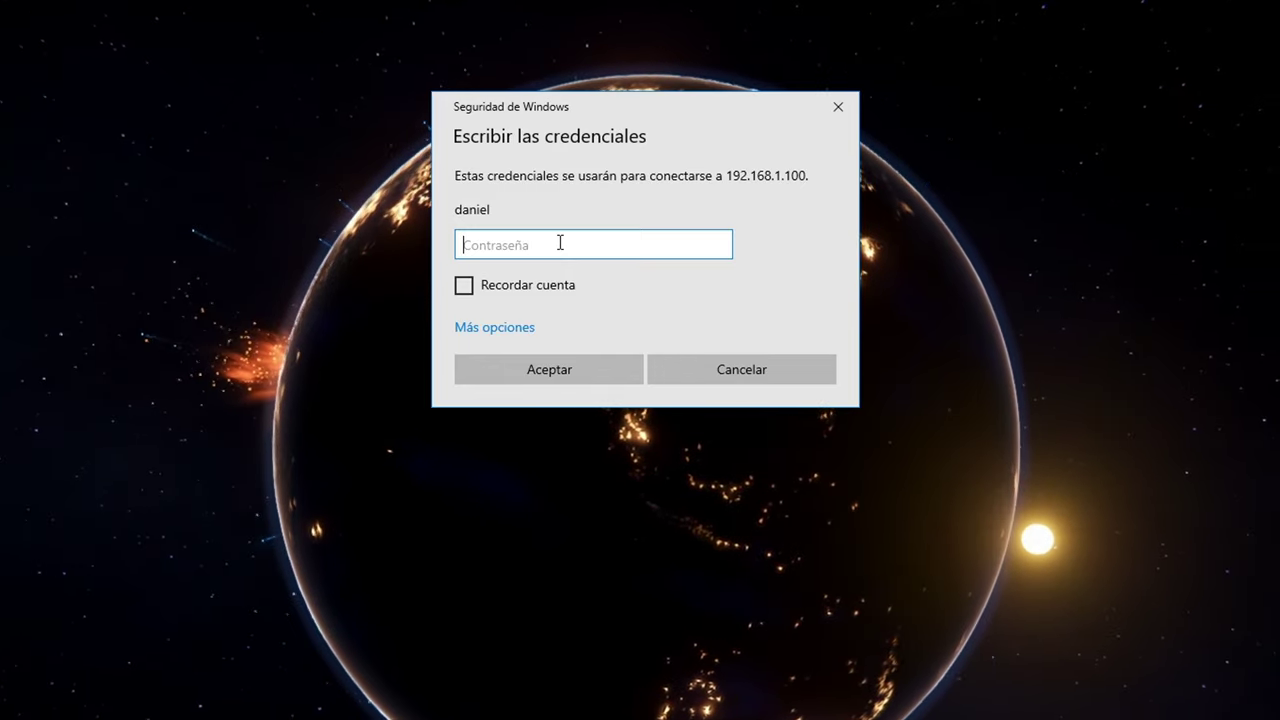
text(•••••••)
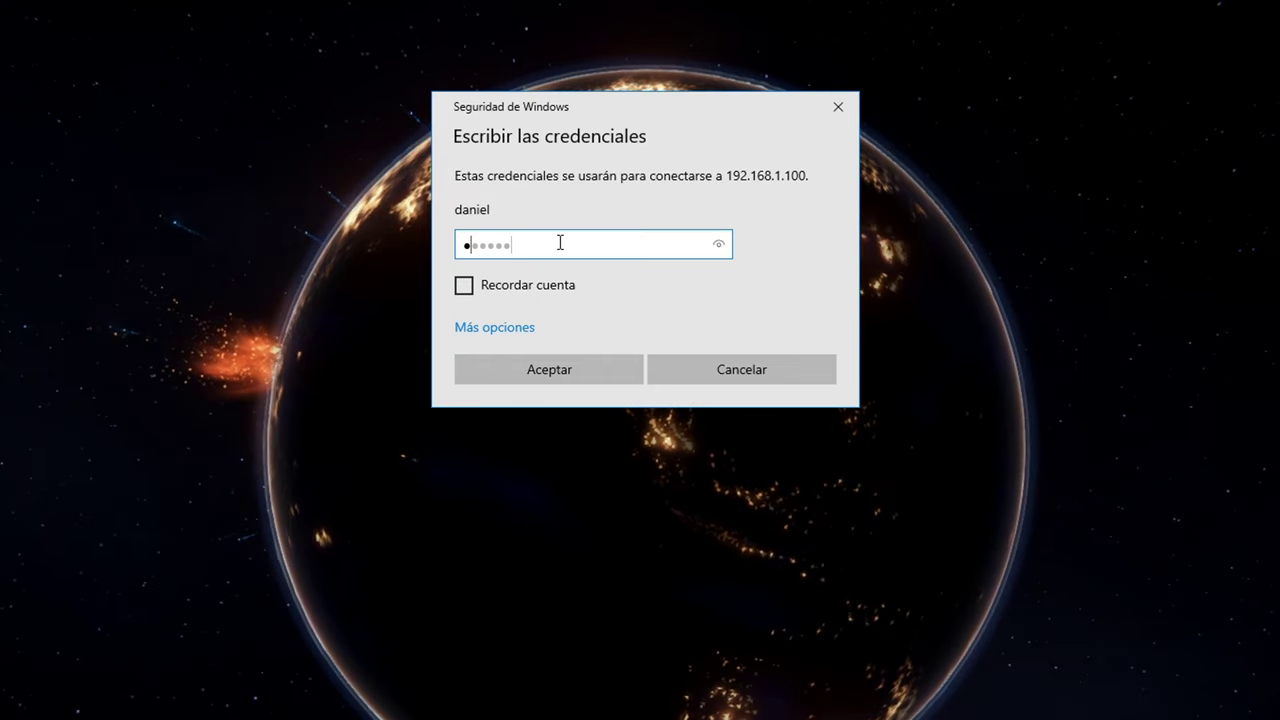
click(541, 367)
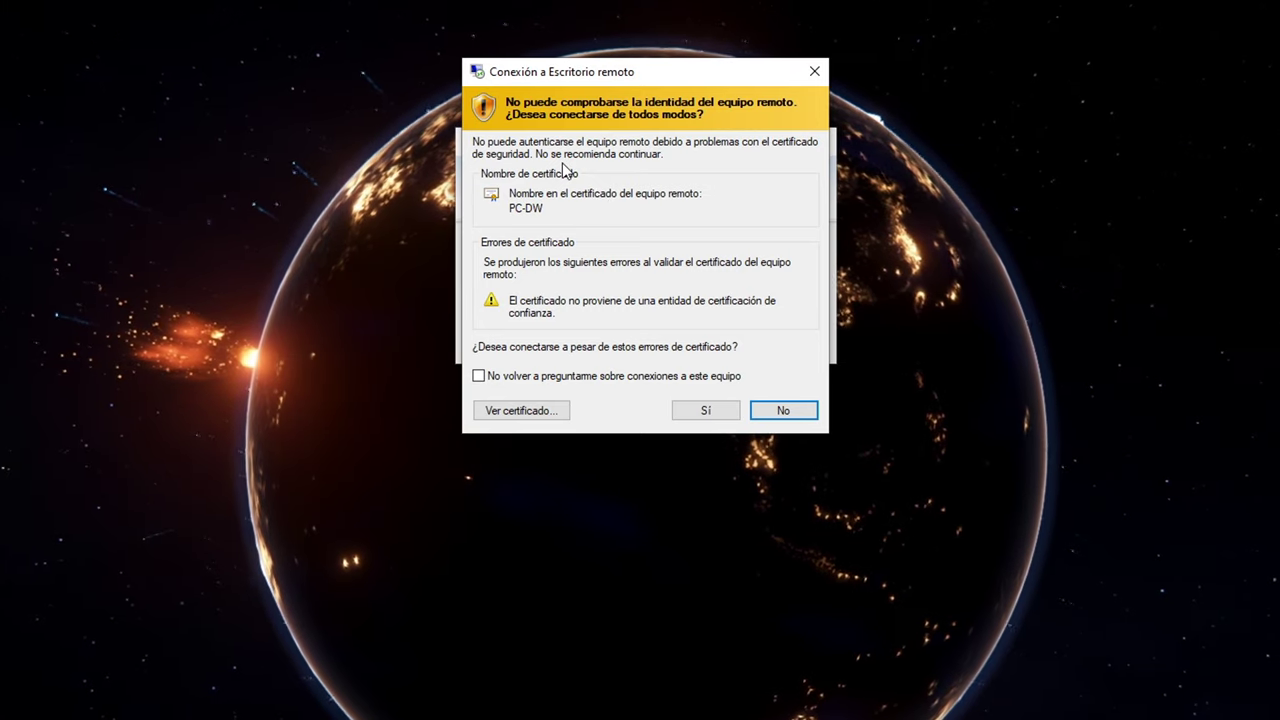
click(704, 411)
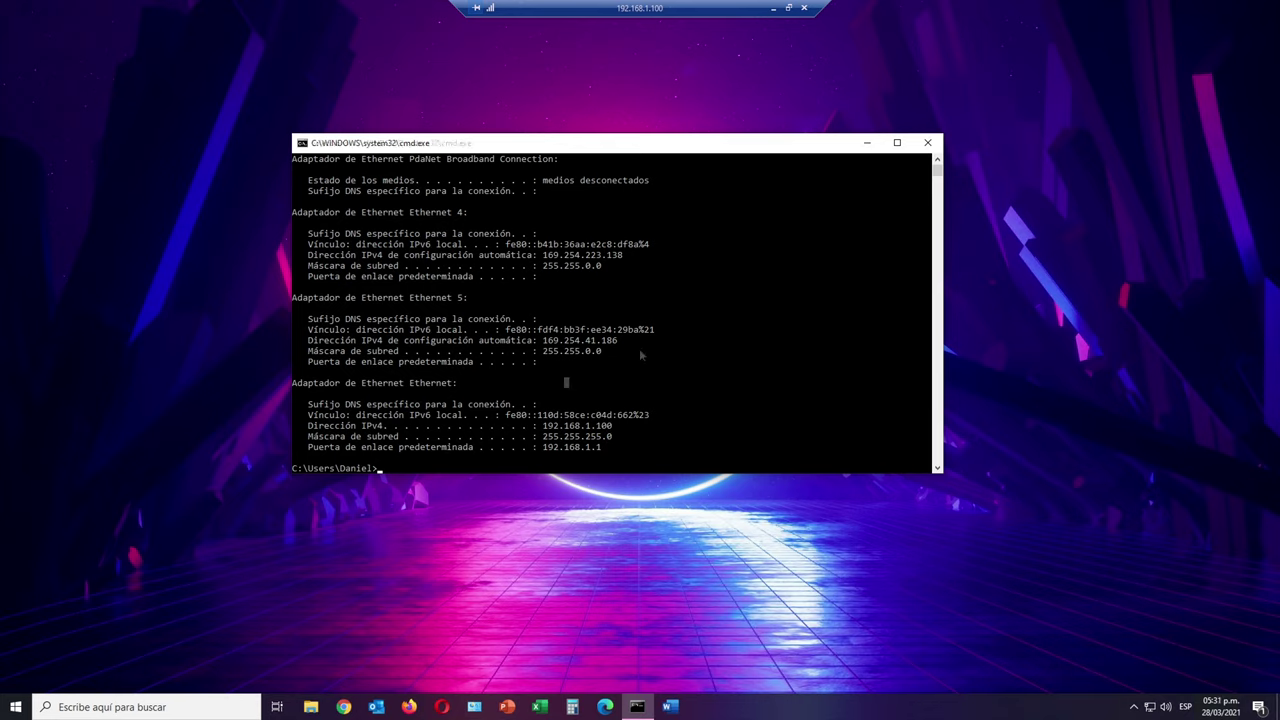
Minimize the remote PC's Command Prompt window, and minimize and restore the remote session
click(866, 143)
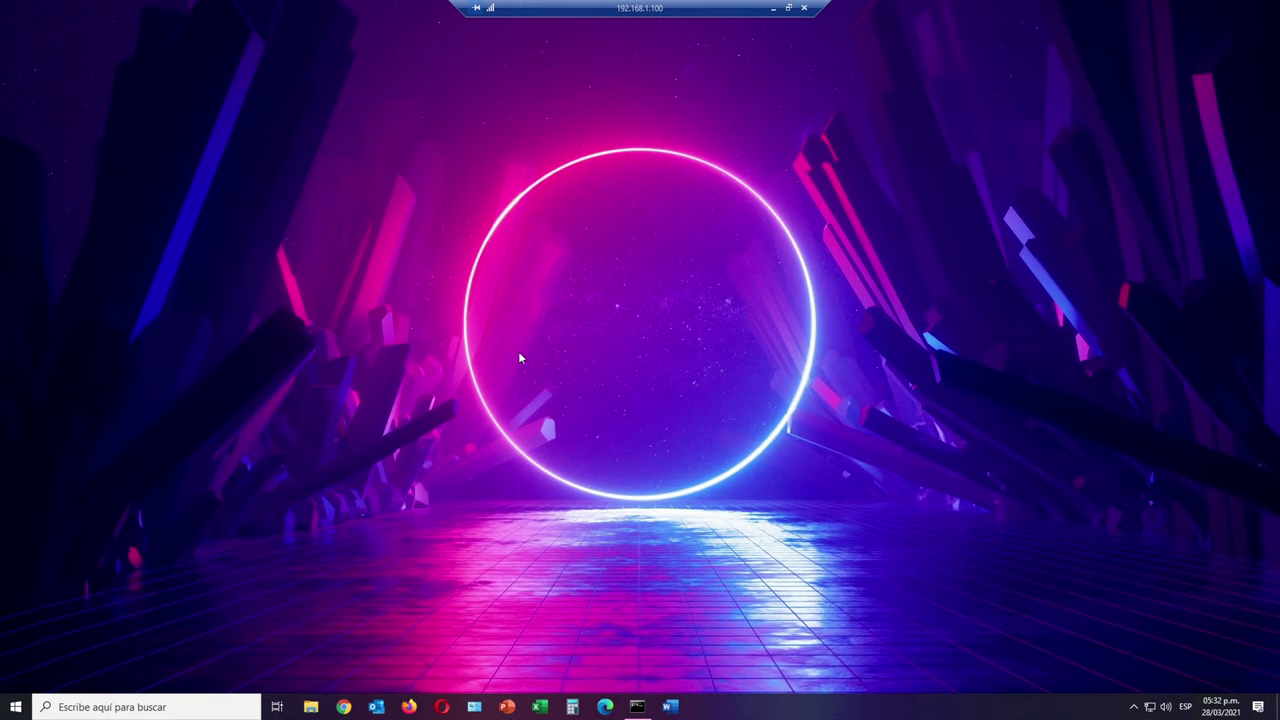
click(773, 8)
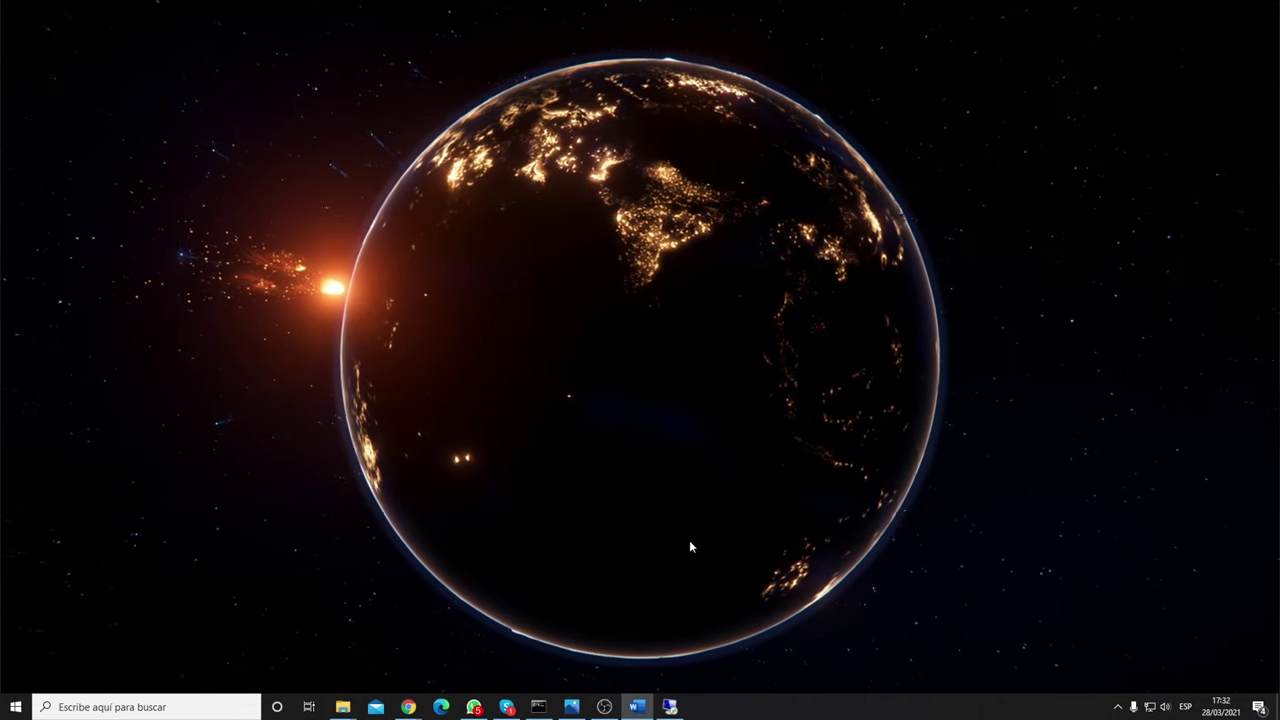
click(670, 706)
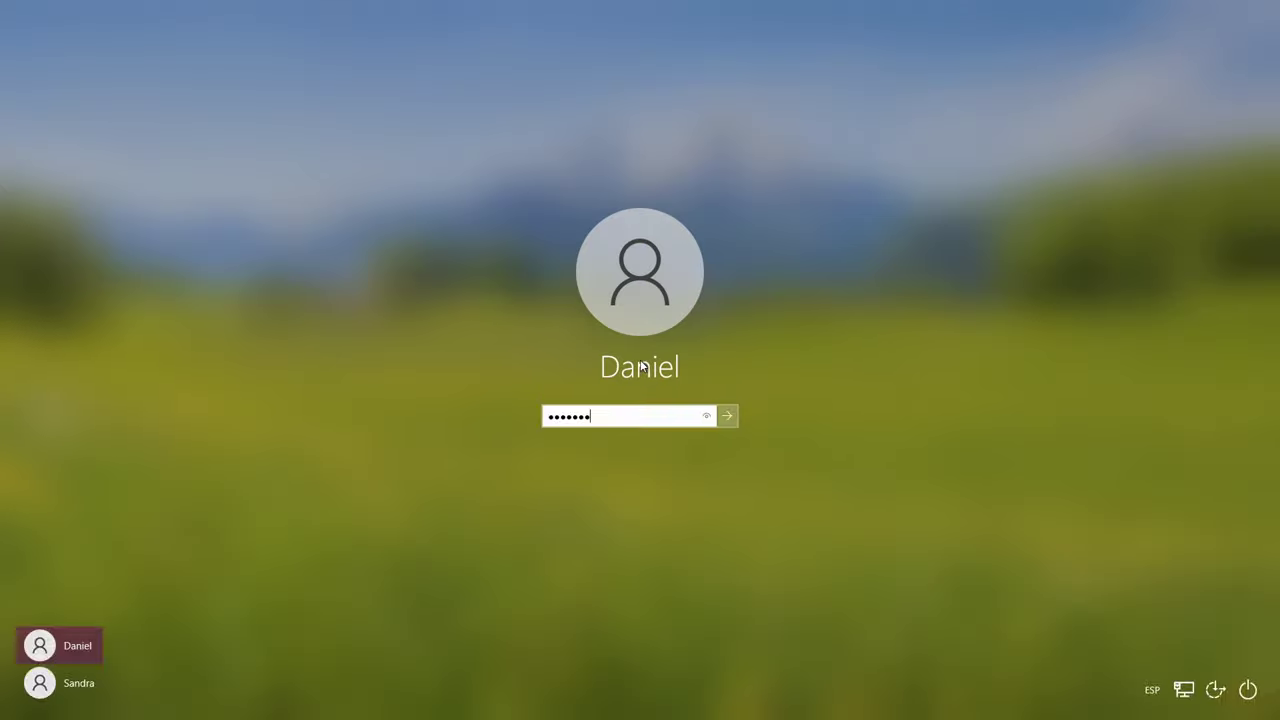
Sign in to the remote PC with the account password and search Google for "my ip"
key(Return)
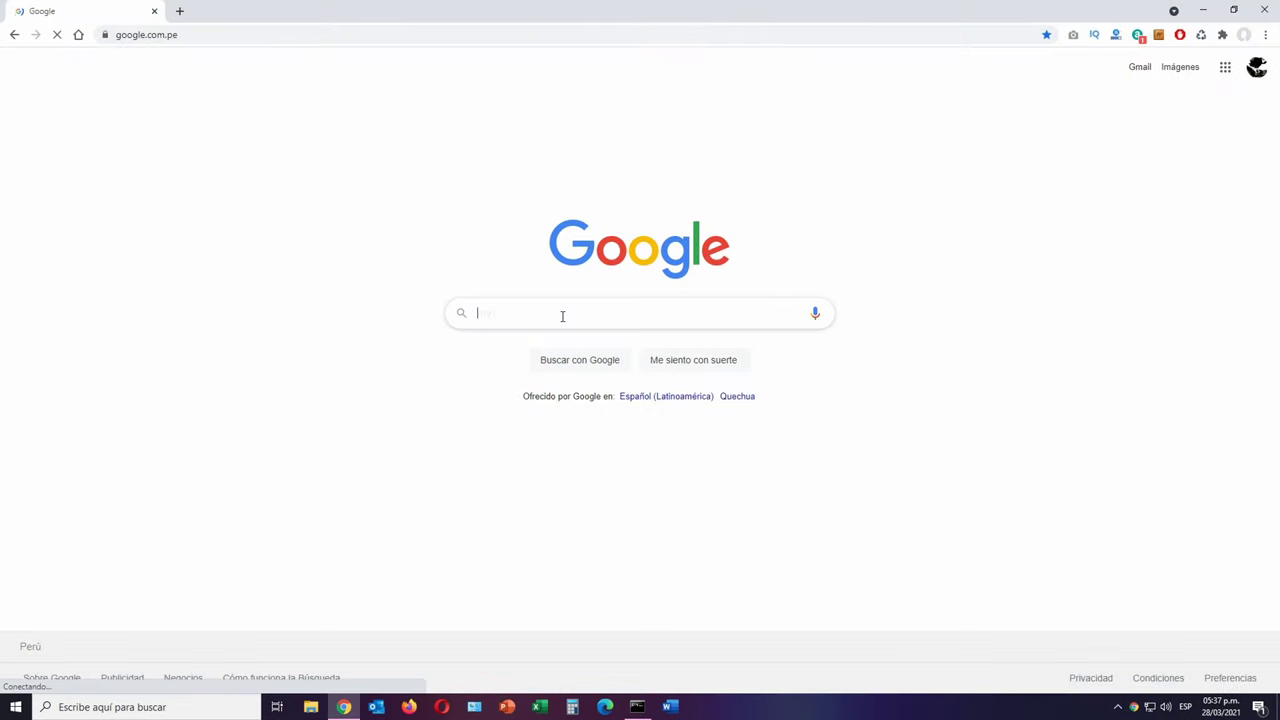
text(my ip)
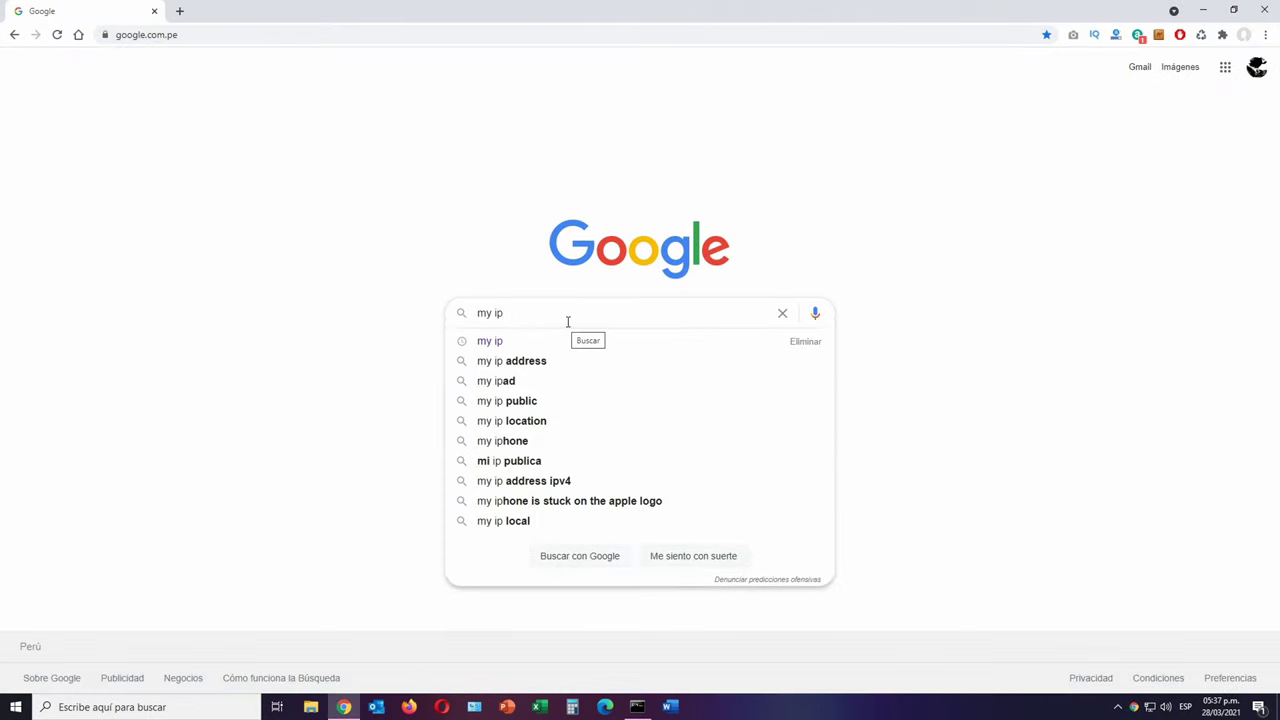
key(Return)
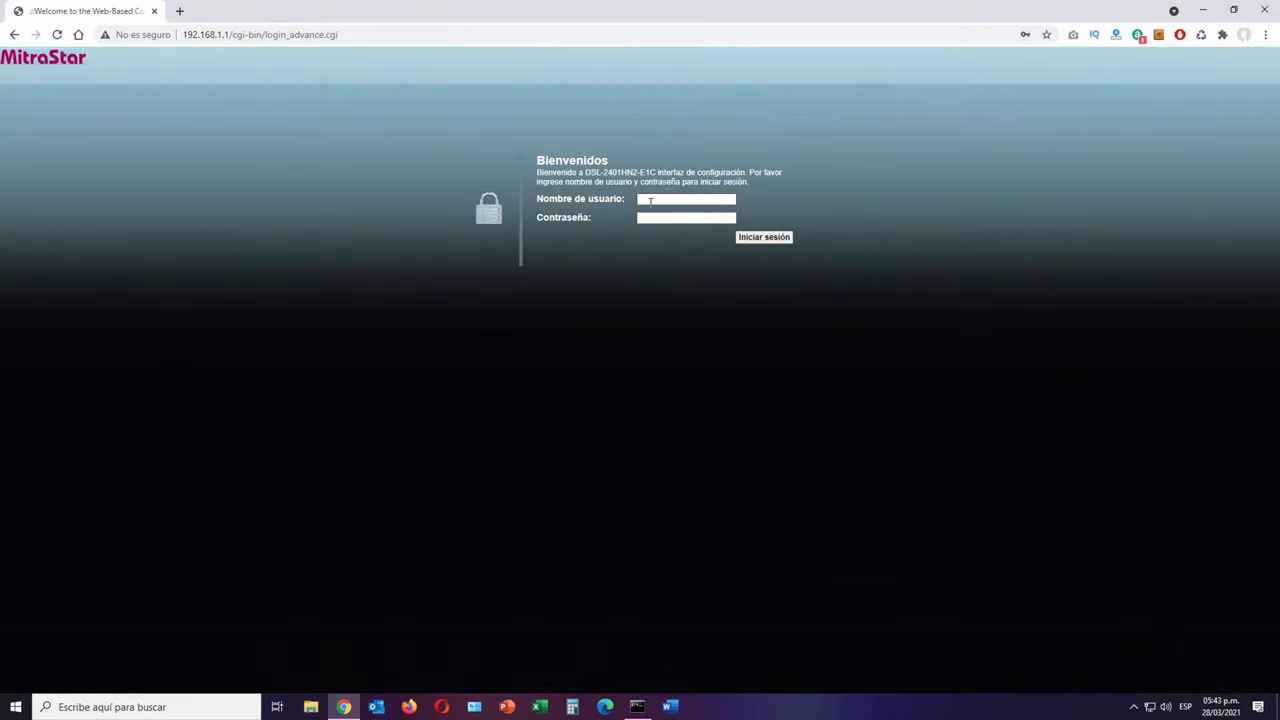
Sign in to the MitraStar router with its username and password and show the NAT port forwarding settings
click(650, 201)
click(687, 228)
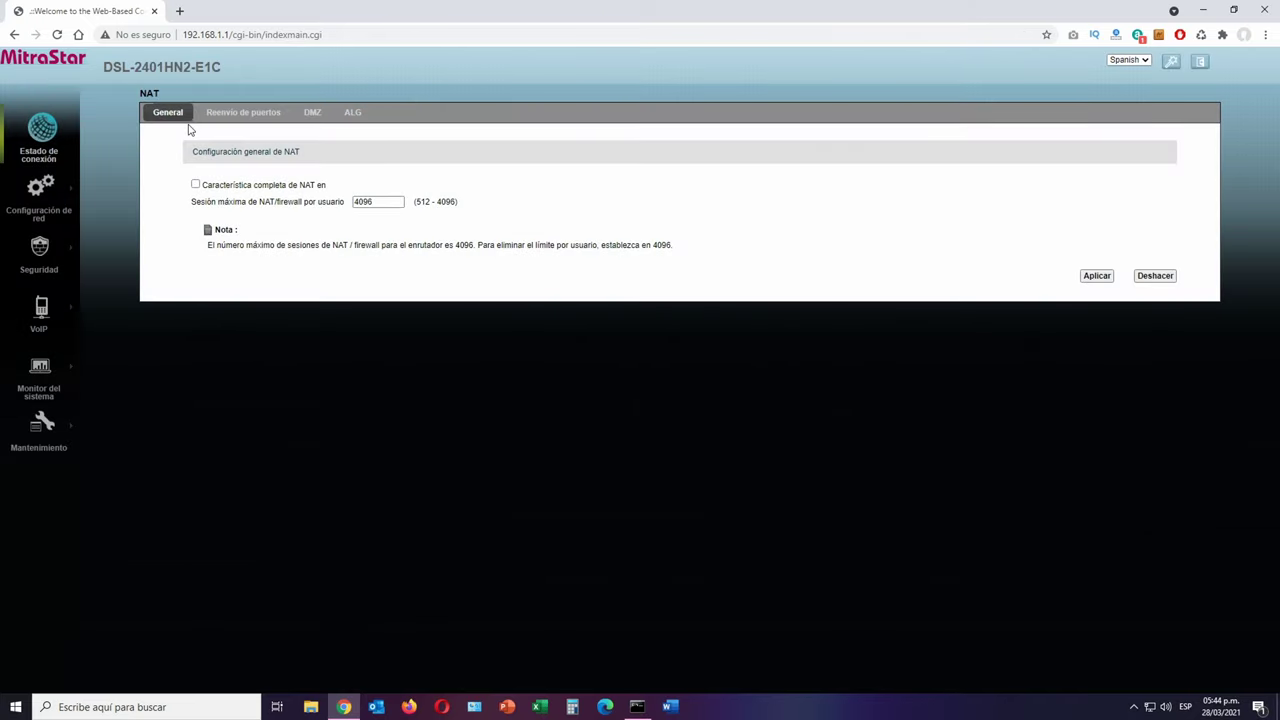
click(231, 120)
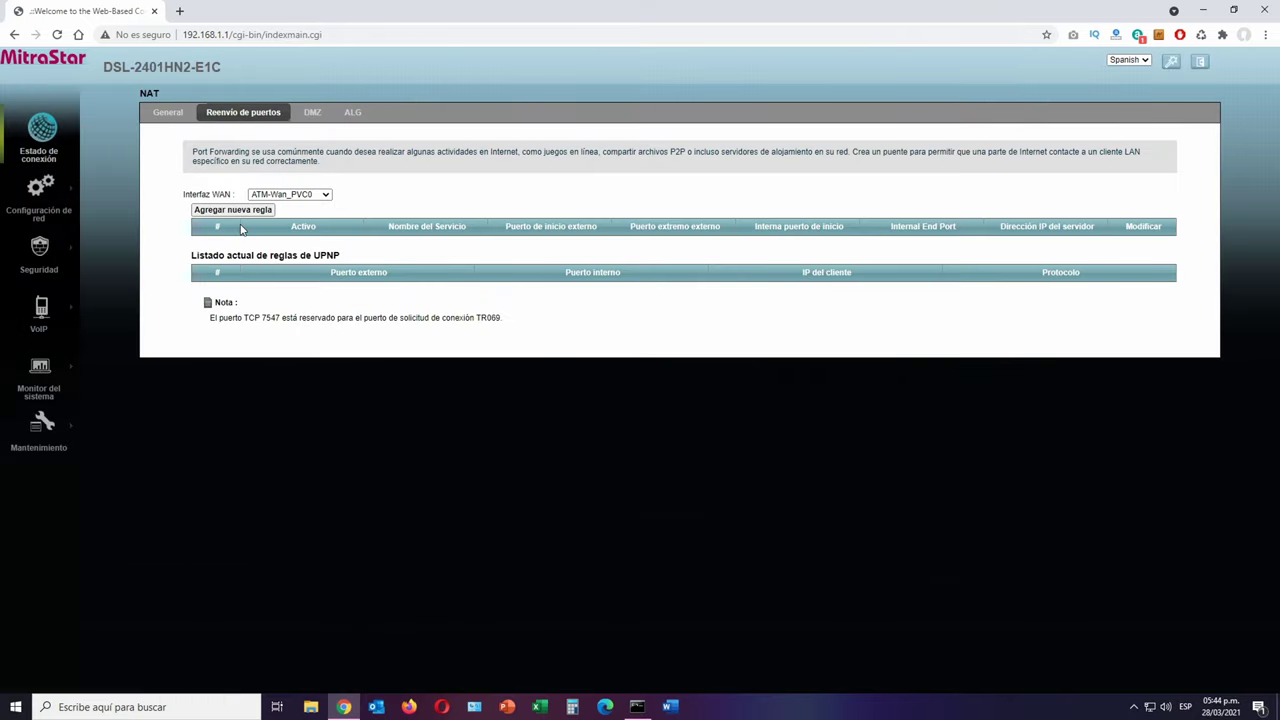
Add an active port forwarding rule for the RDP service with server IP address 192.168.1.100
click(230, 210)
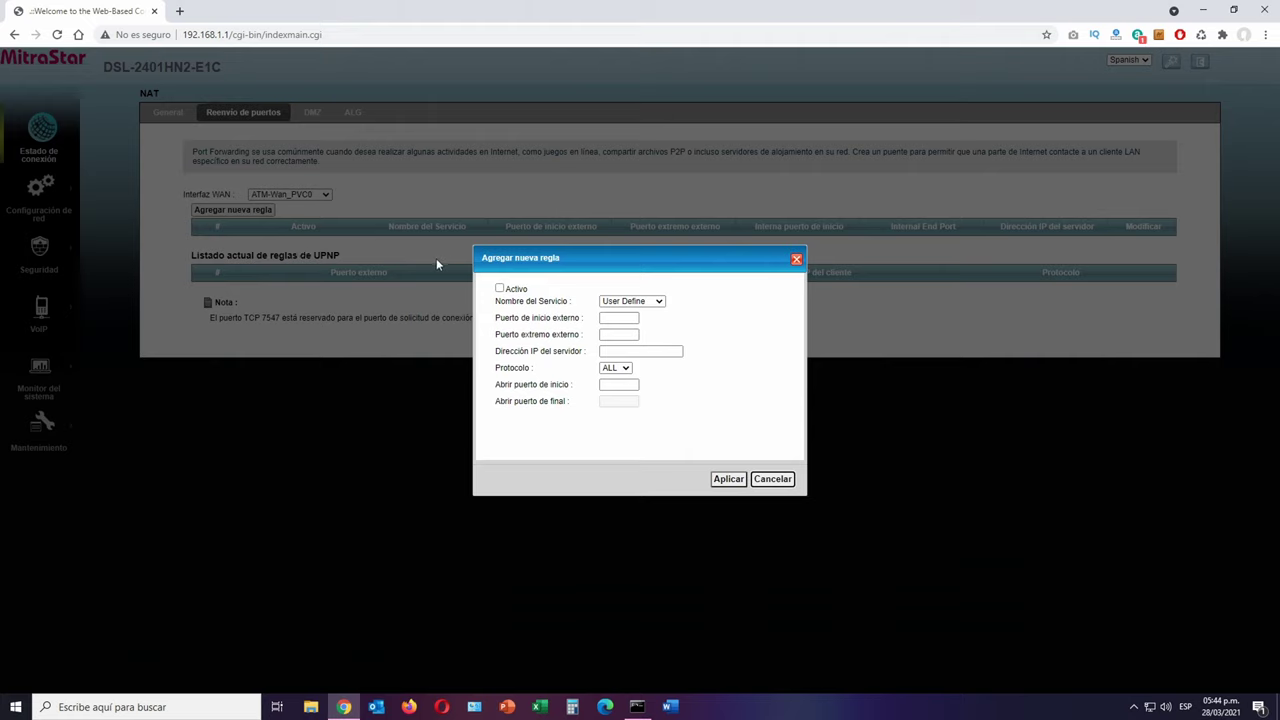
click(500, 289)
click(631, 301)
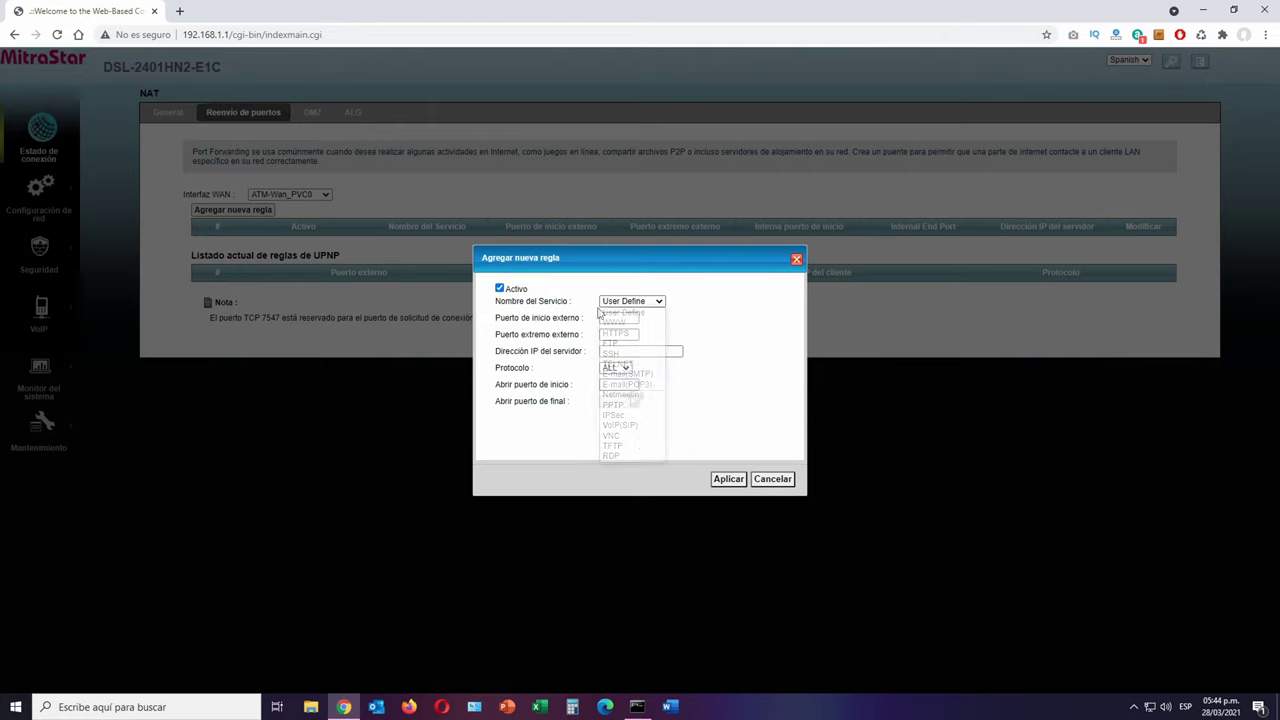
click(612, 456)
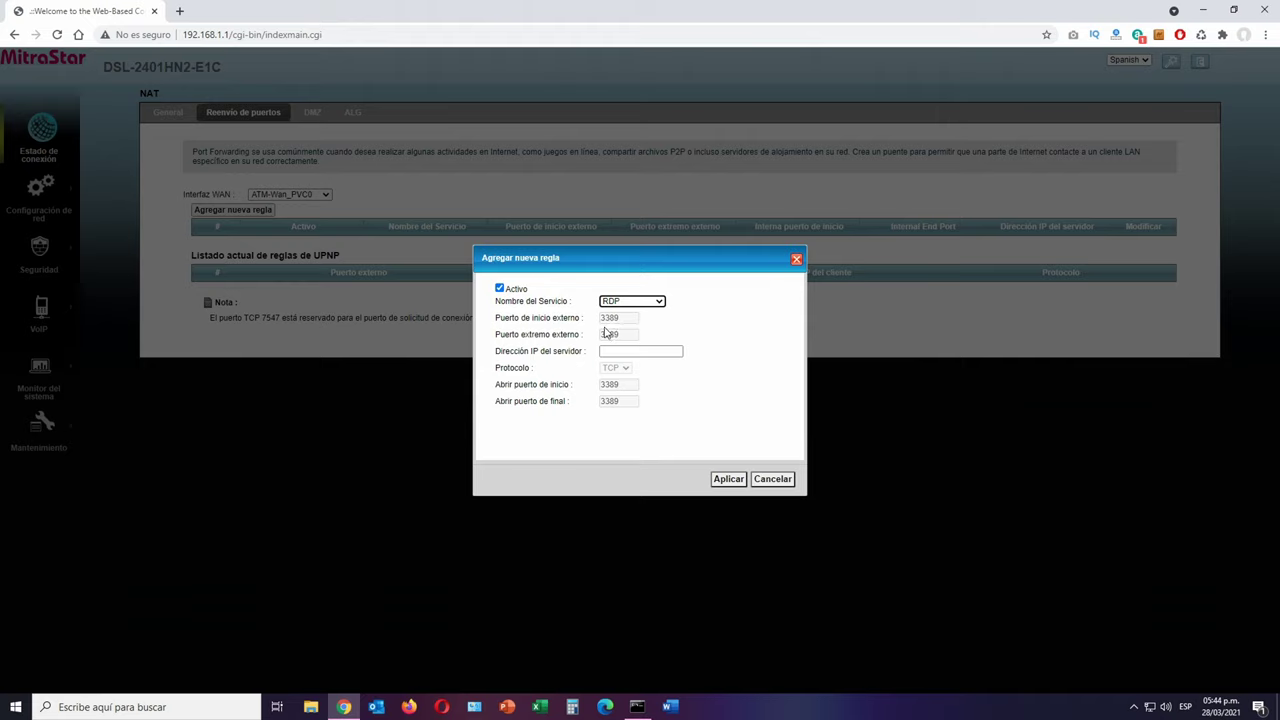
click(637, 351)
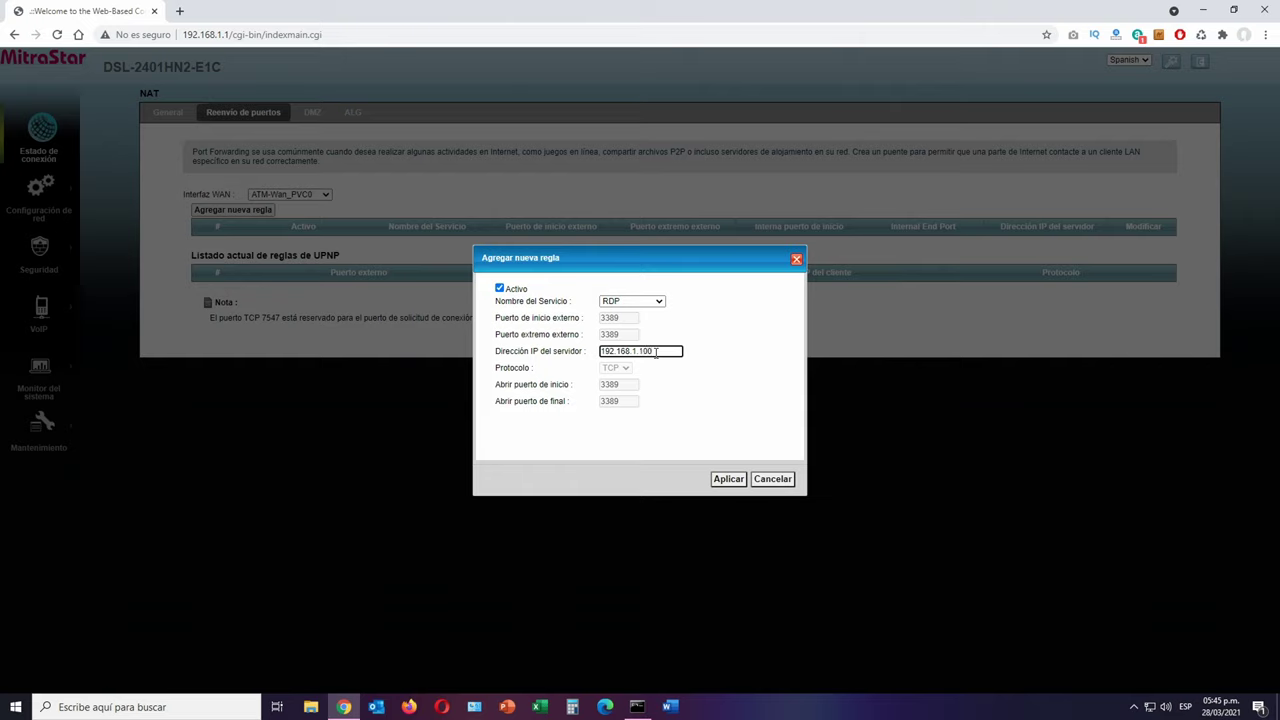
click(718, 481)
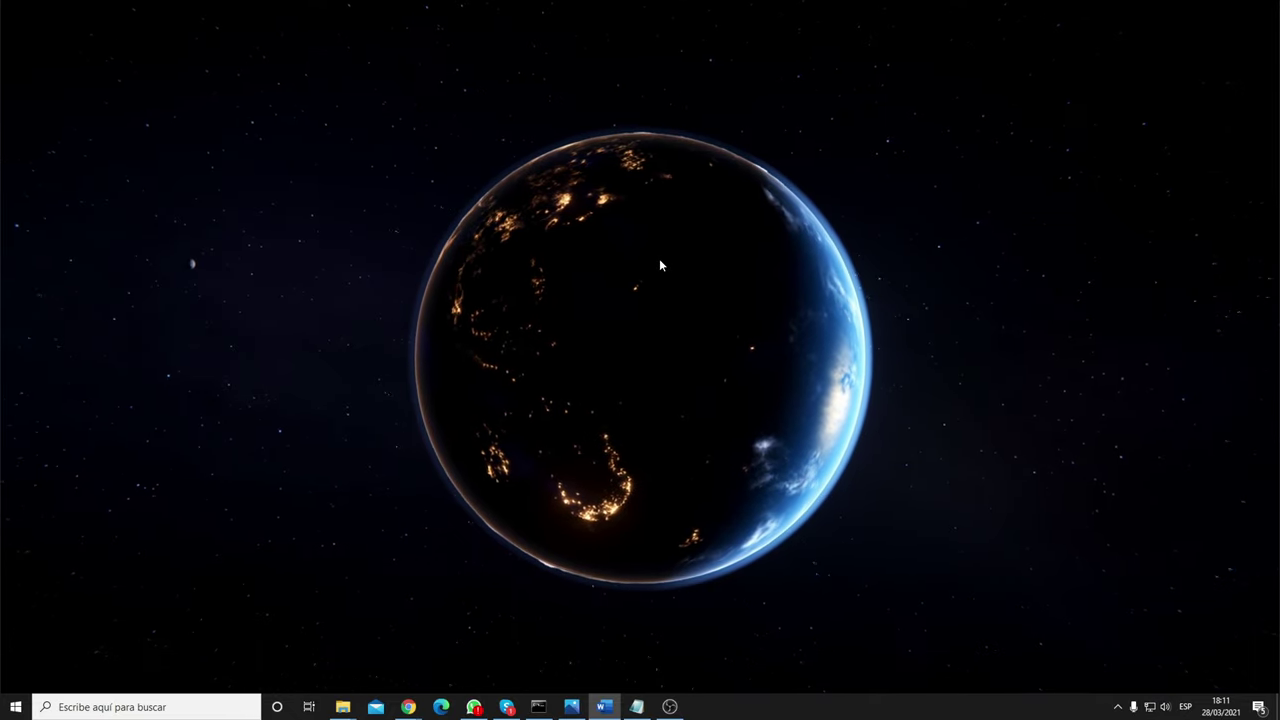
Open Remote Desktop Connection on the local PC and start a connection to the remote network's public IP address
key(super)
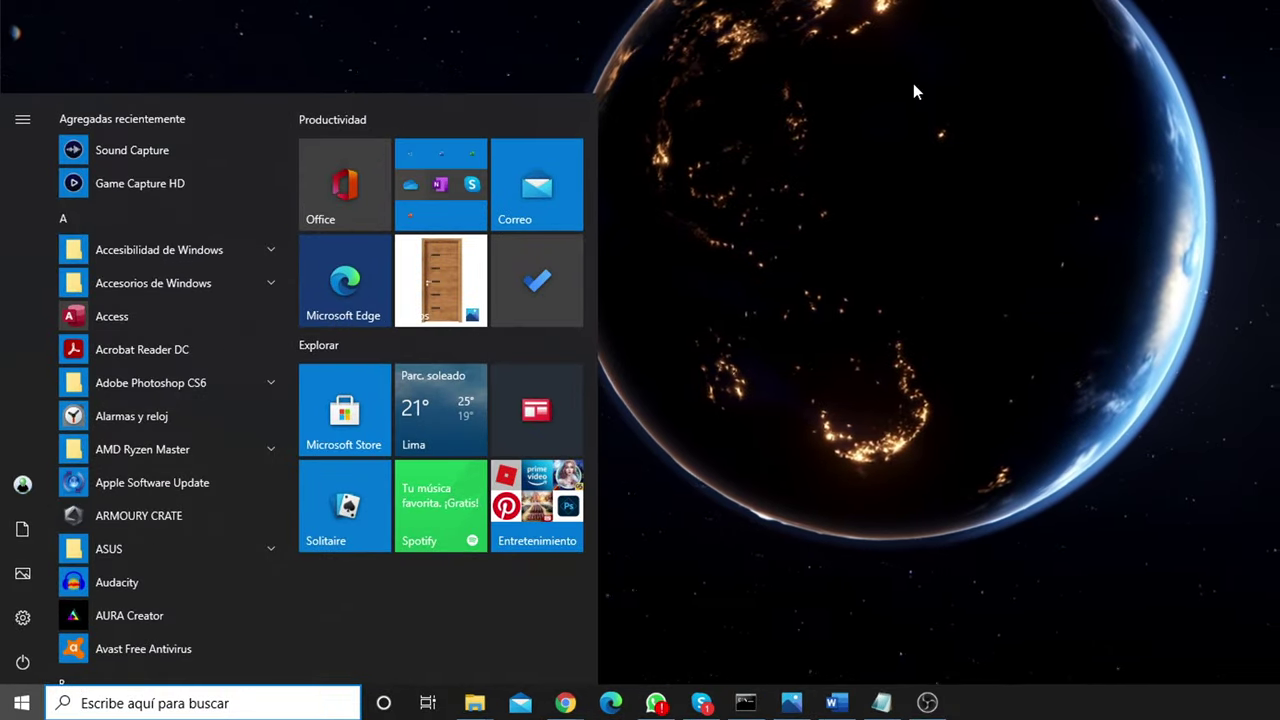
text(rdp)
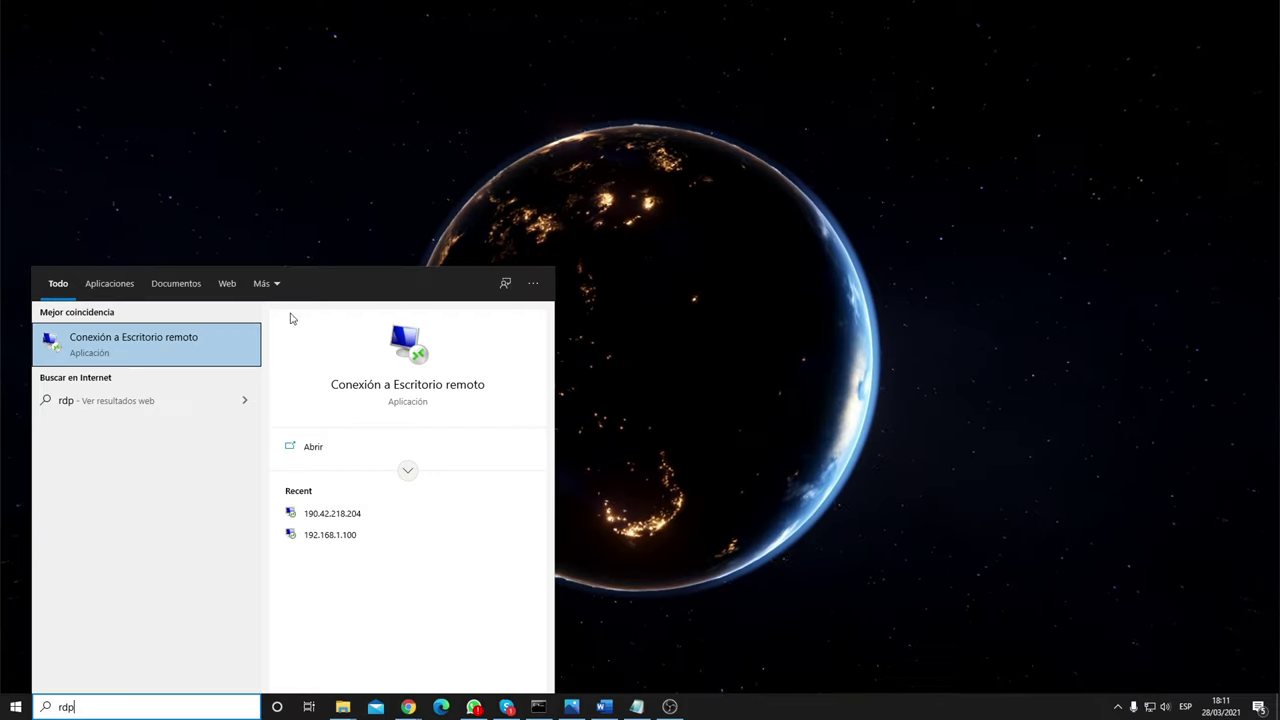
key(Return)
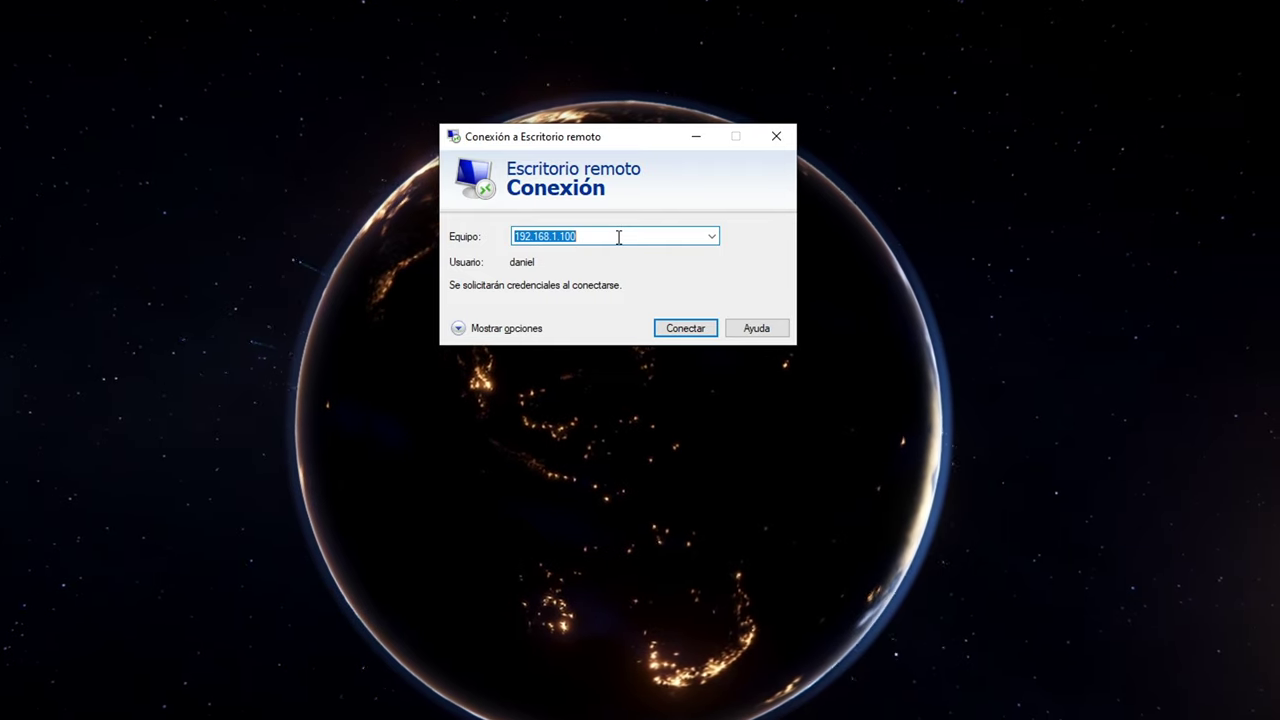
text(192.168.1.8)
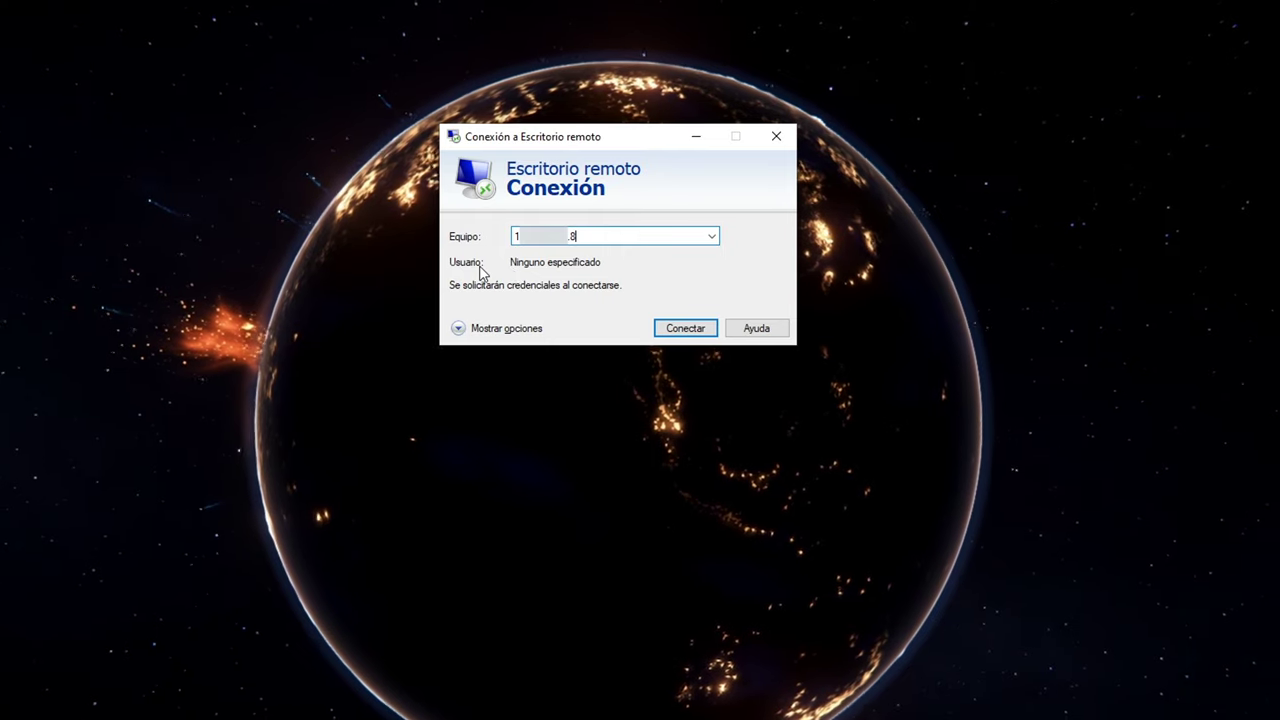
click(686, 328)
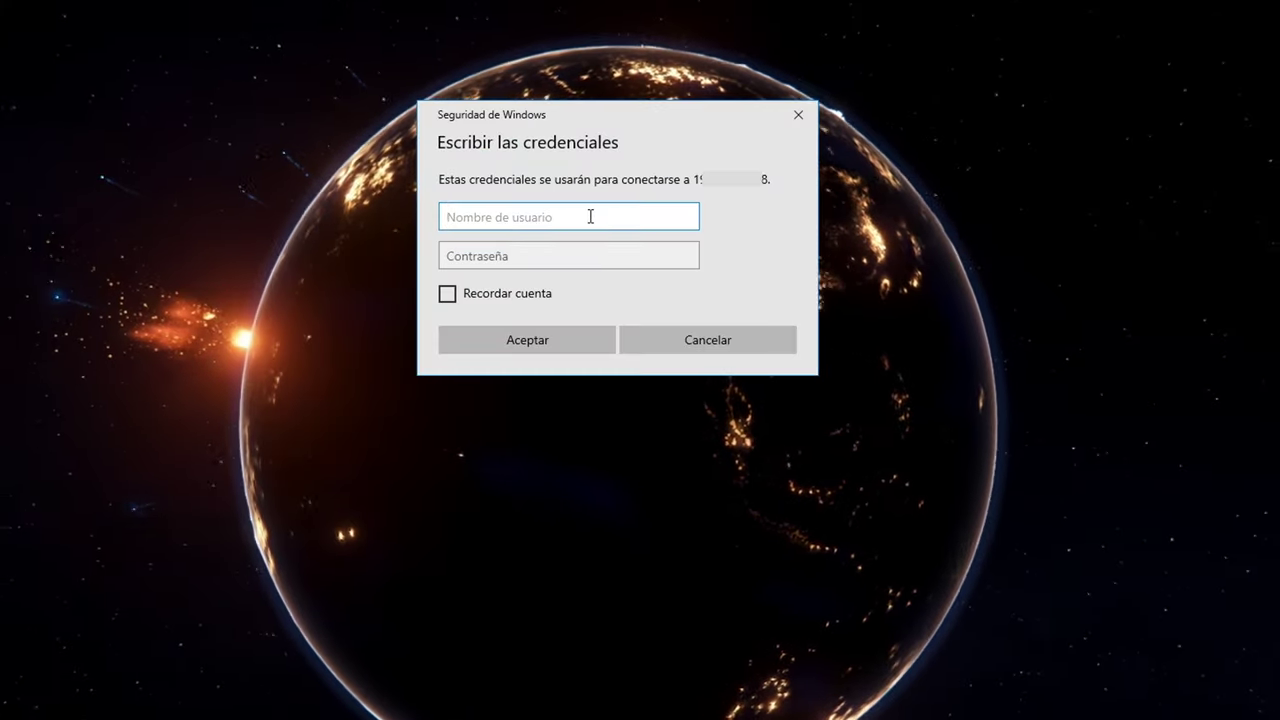
Log in to the remote PC with the account's username and password, and accept the certificate warning
text(daniel)
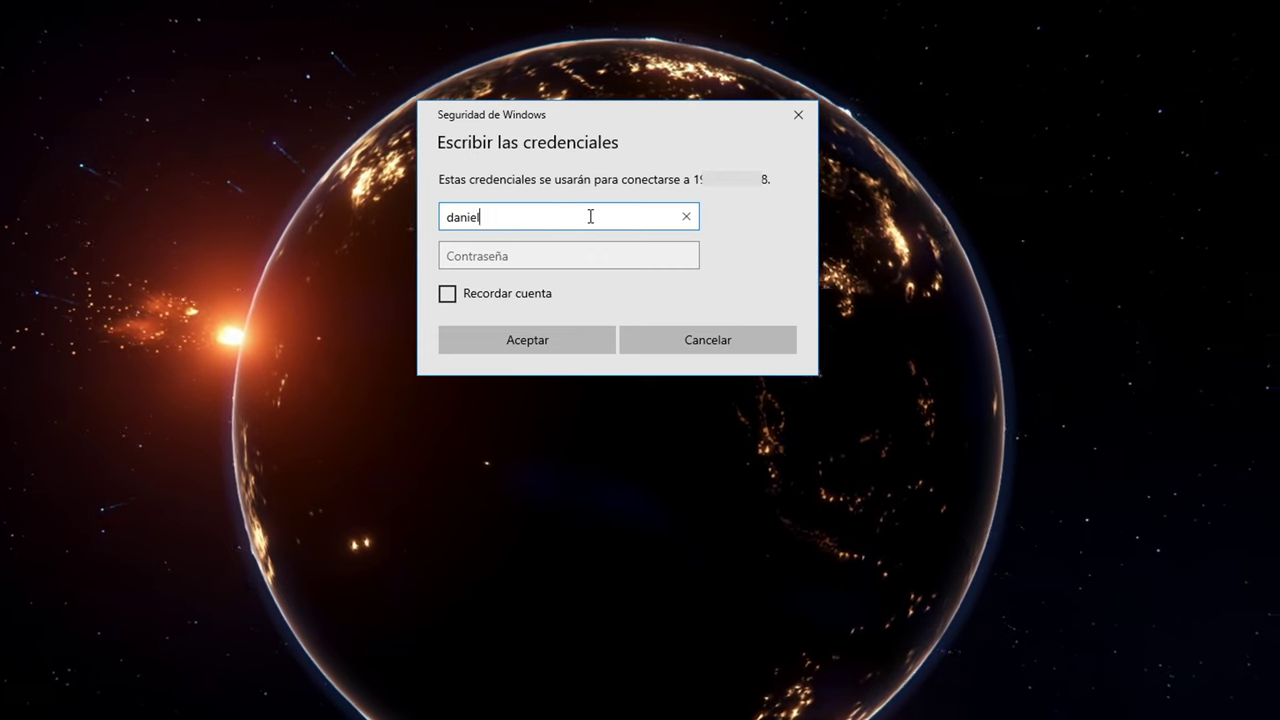
key(Tab)
text(•••••••)
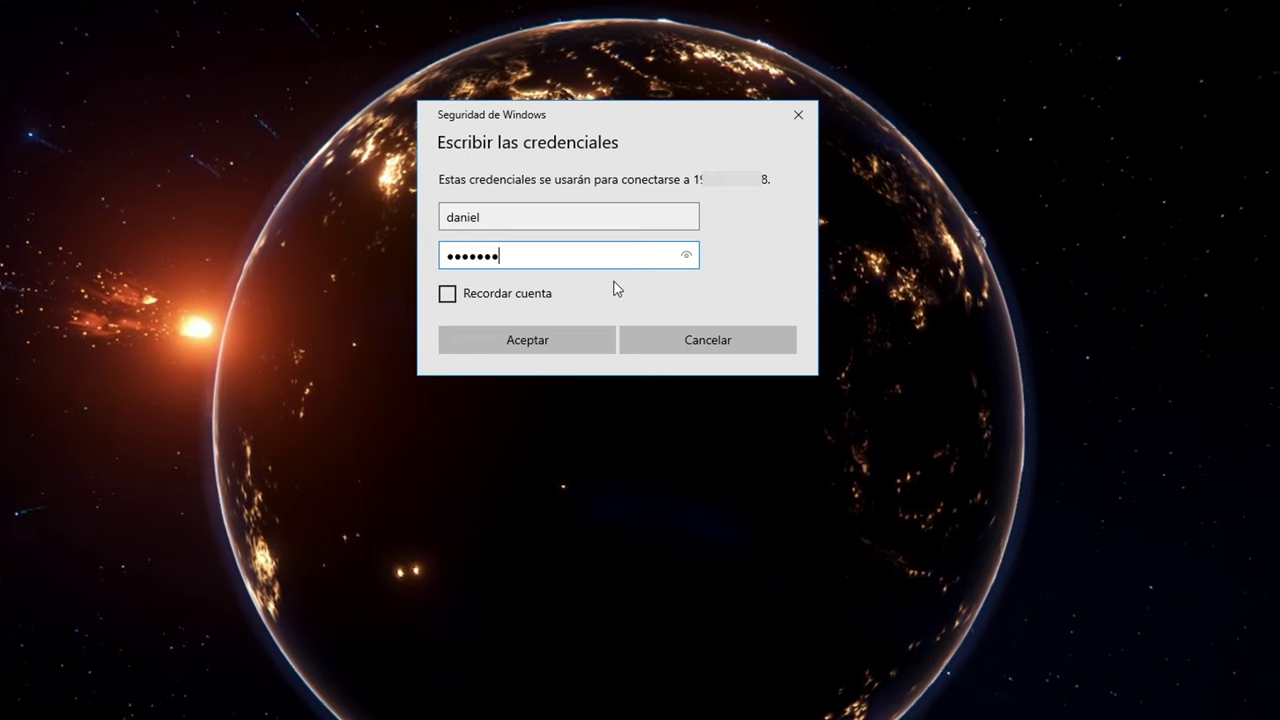
click(531, 348)
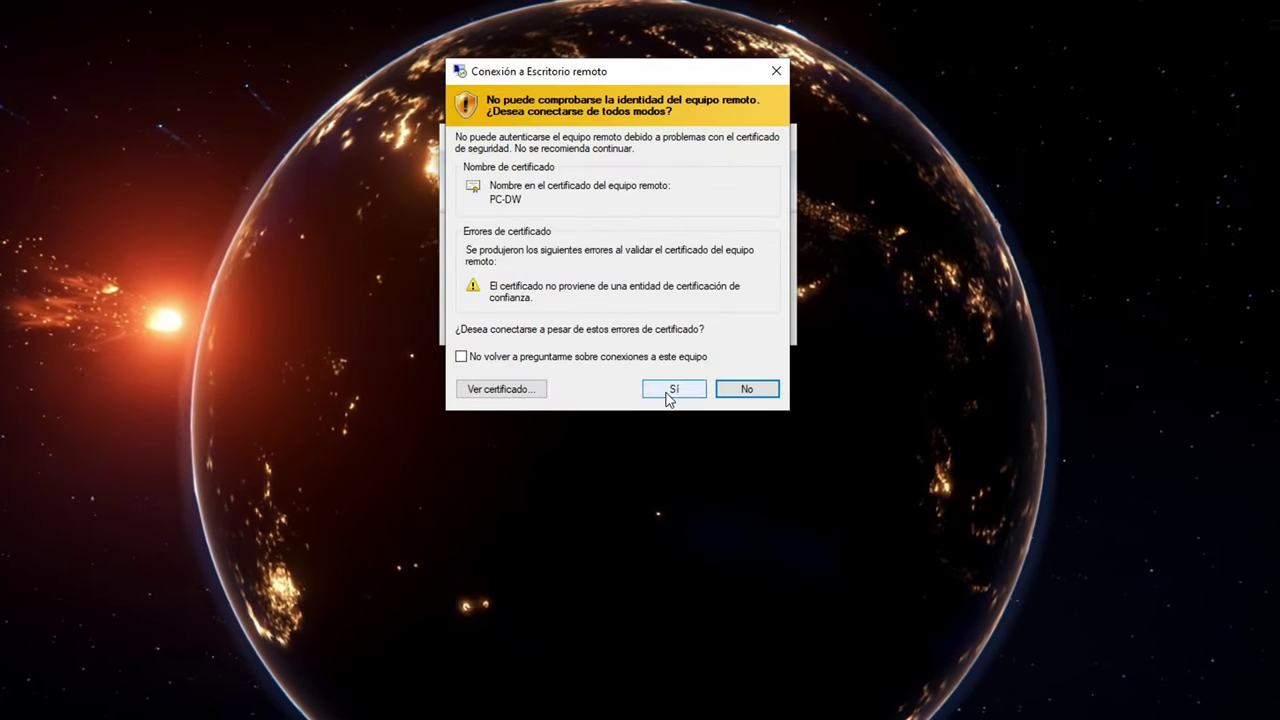
click(672, 390)
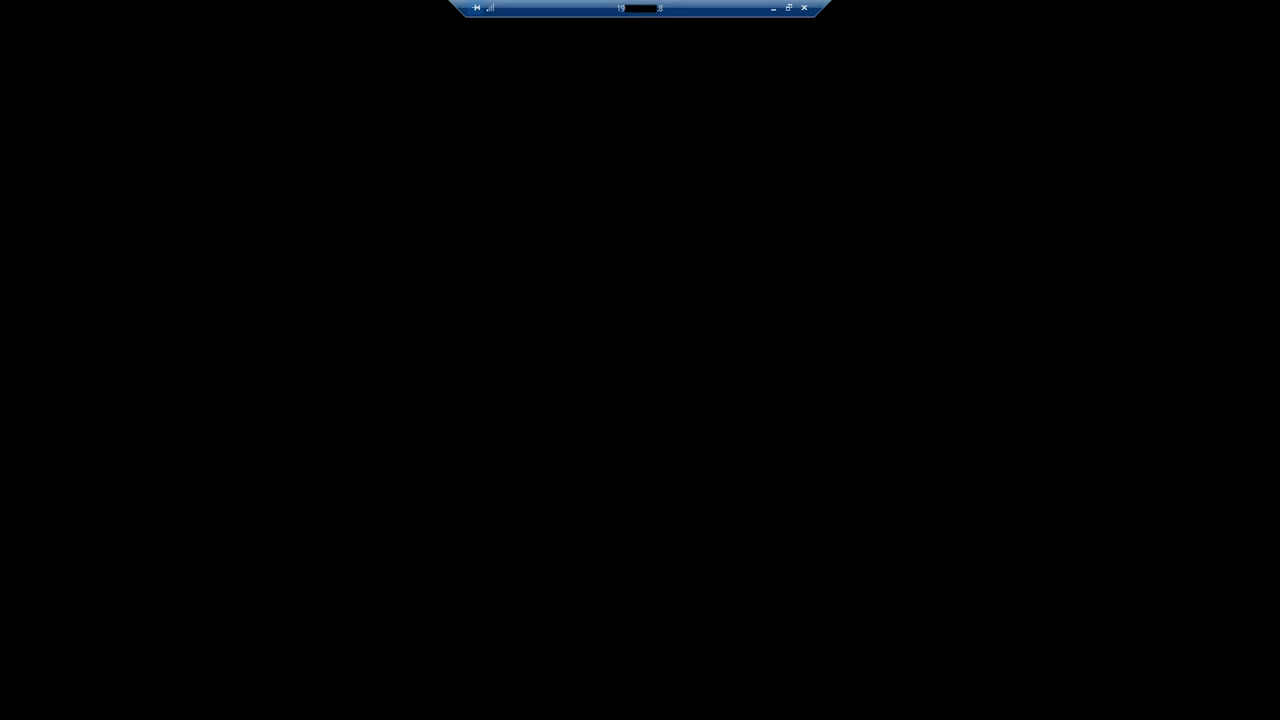